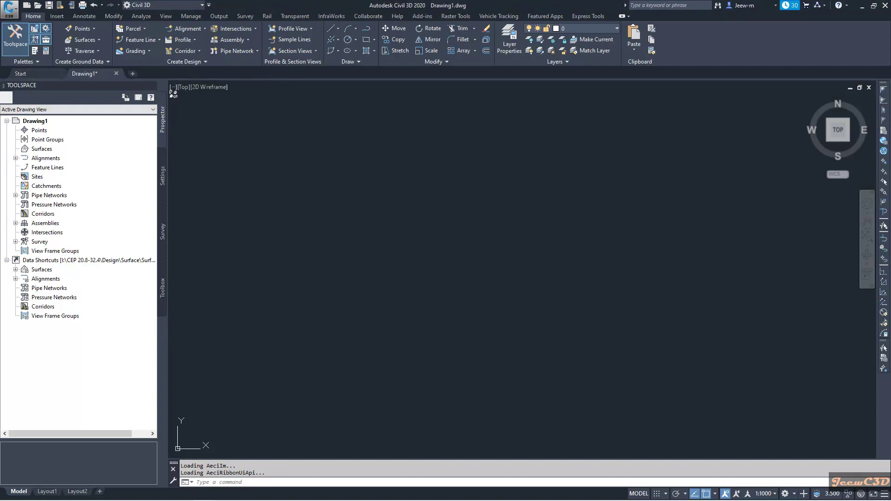
Check the Start tab, return to Drawing1, and run STARTMODE (currently 1)
{"action": "left_click", "coordinate": [20, 73]}
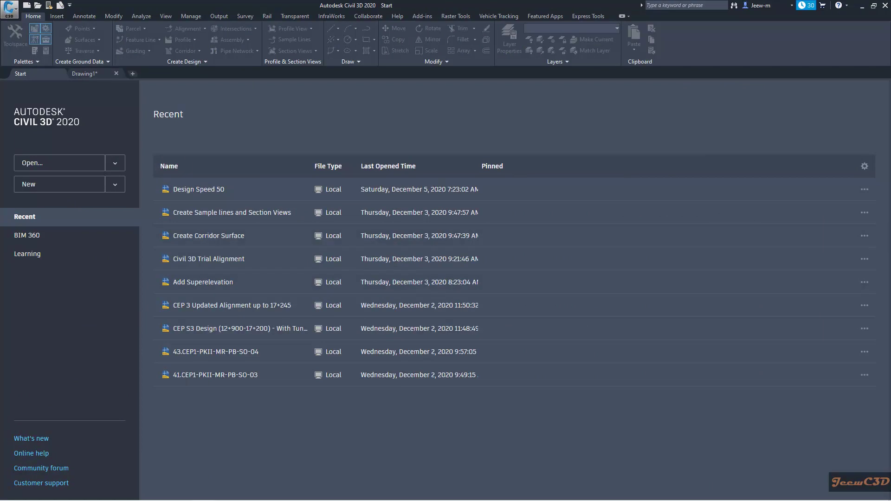
{"action": "left_click", "coordinate": [85, 74]}
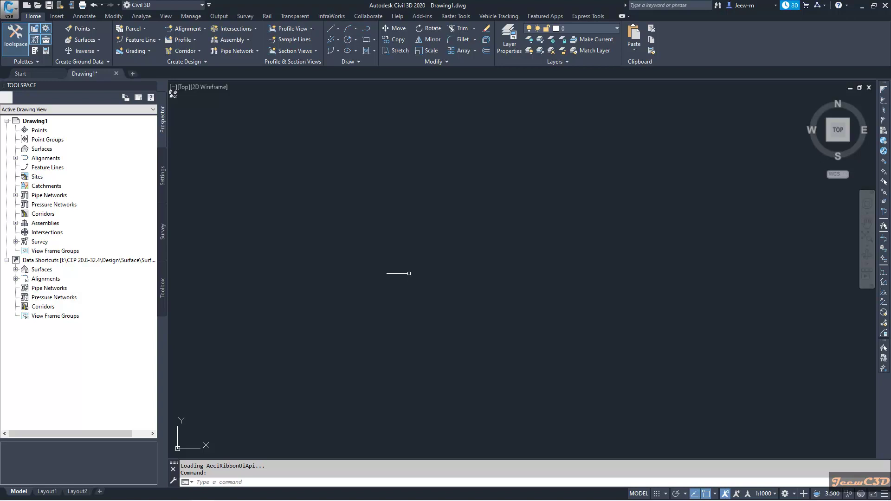
{"action": "left_click", "coordinate": [209, 481]}
{"action": "type", "text": "tart"}
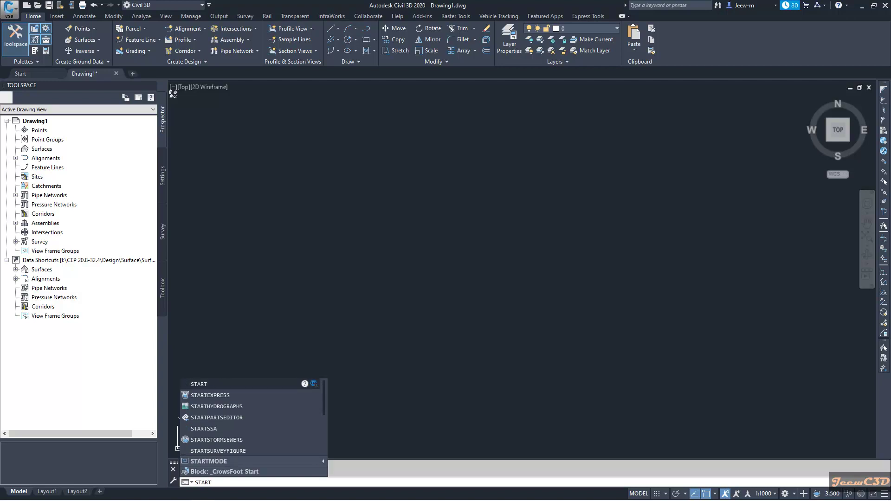
{"action": "type", "text": "MOde"}
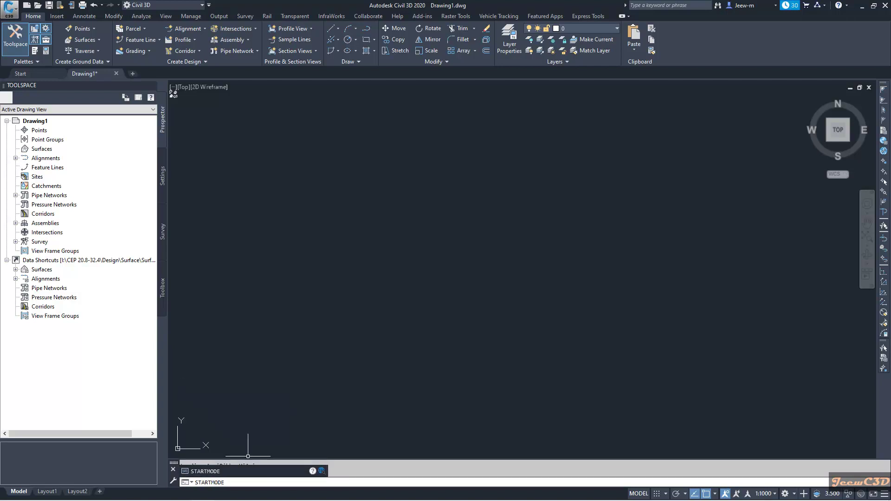
{"action": "key", "text": "Return"}
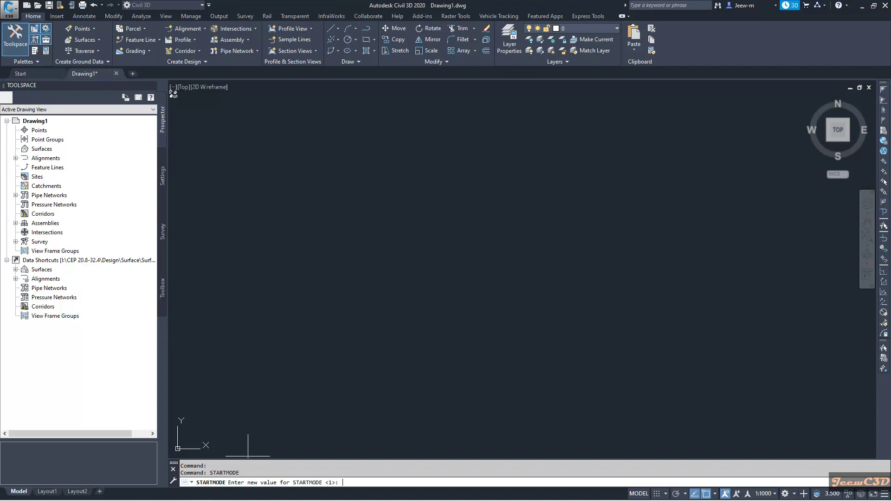
{"action": "type", "text": "0"}
Set STARTMODE to 0 so the Start tab closes
{"action": "key", "text": "Return"}
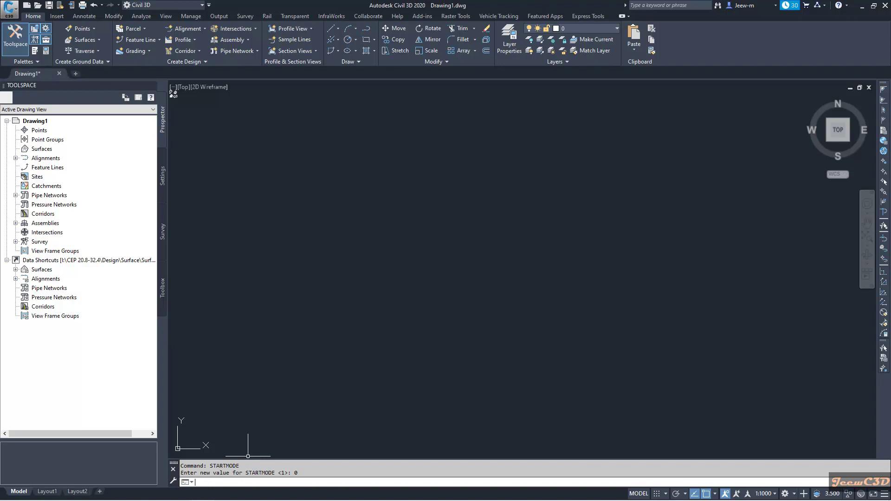